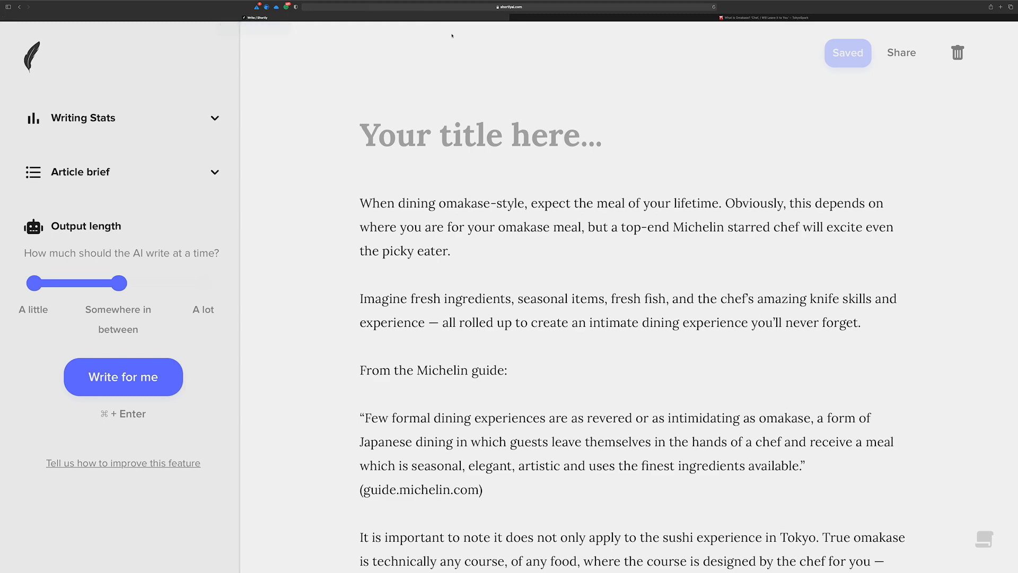
Review the omakase draft text and its source article on the Tokyo Spark website
scroll(533, 99, down, 3)
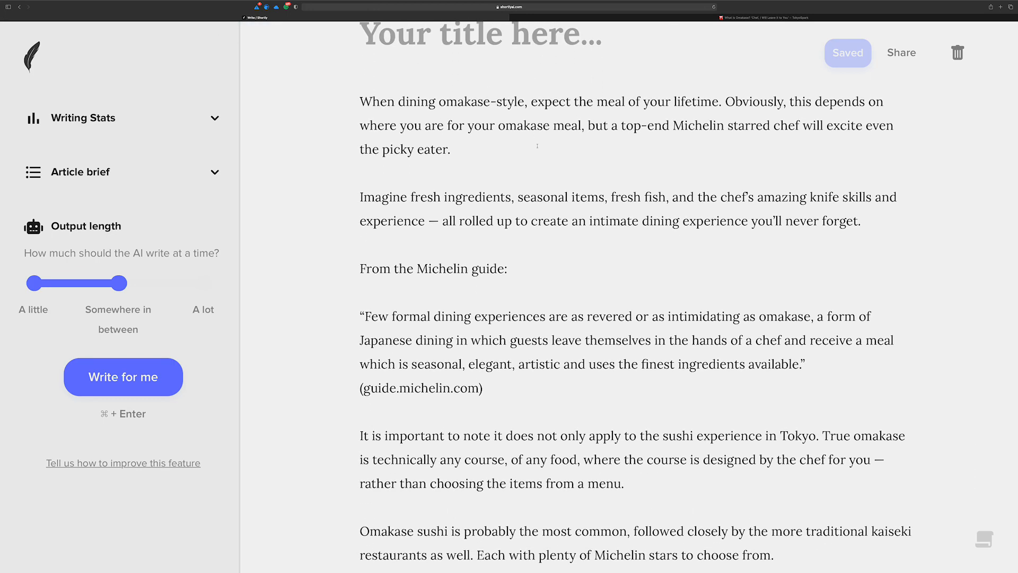
scroll(635, 297, up, 4)
click(740, 19)
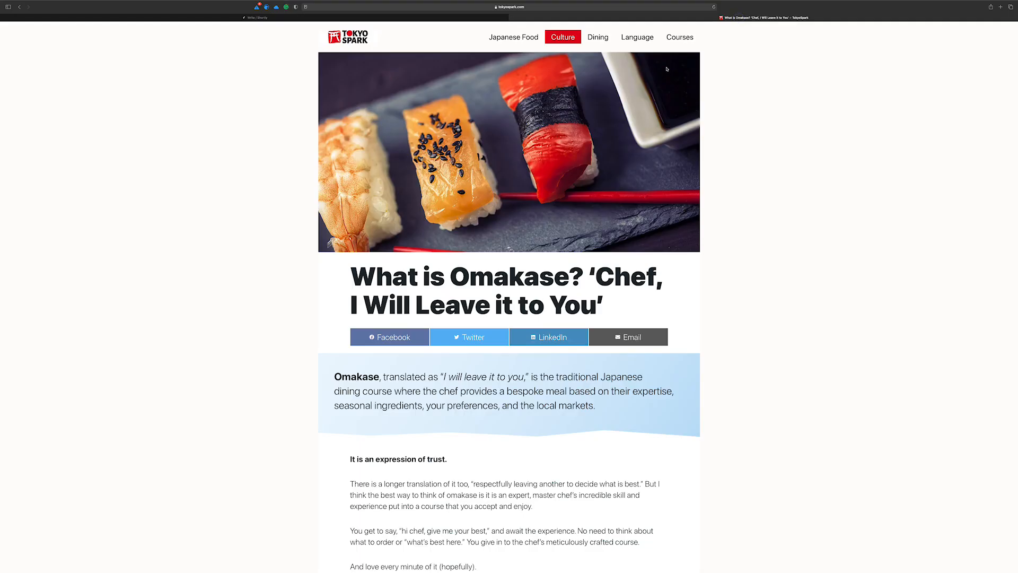
scroll(605, 111, down, 5)
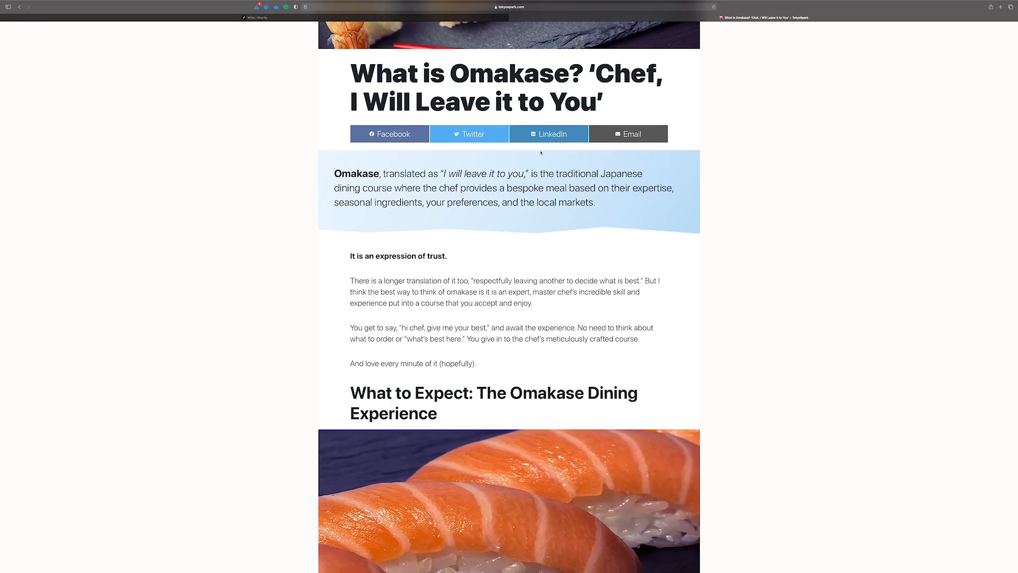
scroll(517, 215, up, 5)
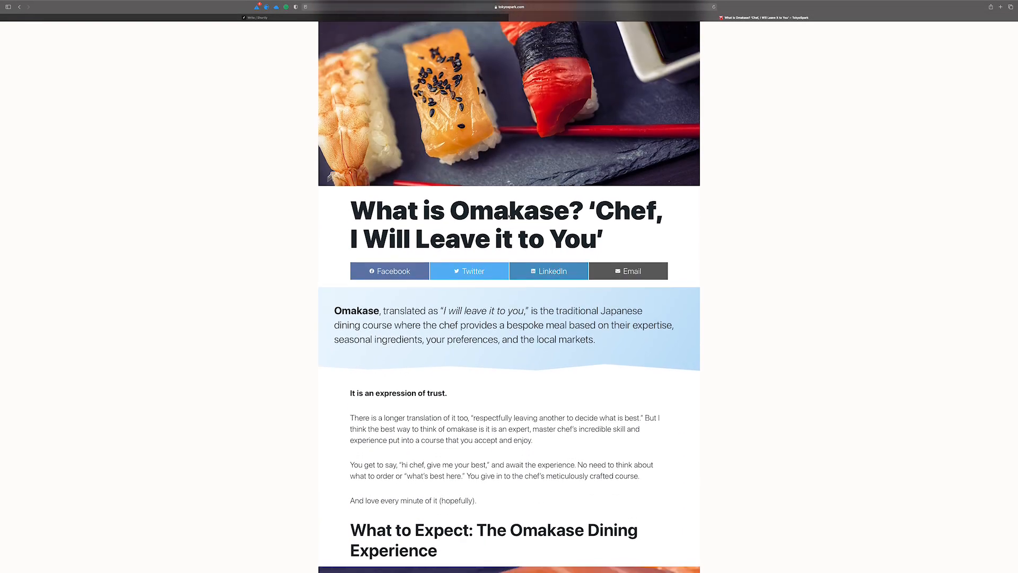
click(267, 18)
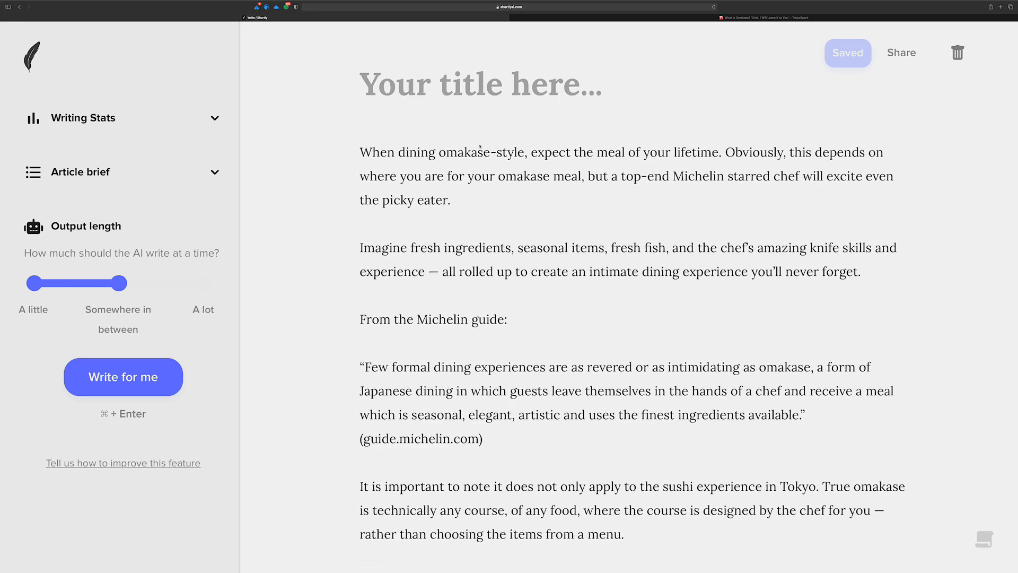
scroll(452, 140, down, 5)
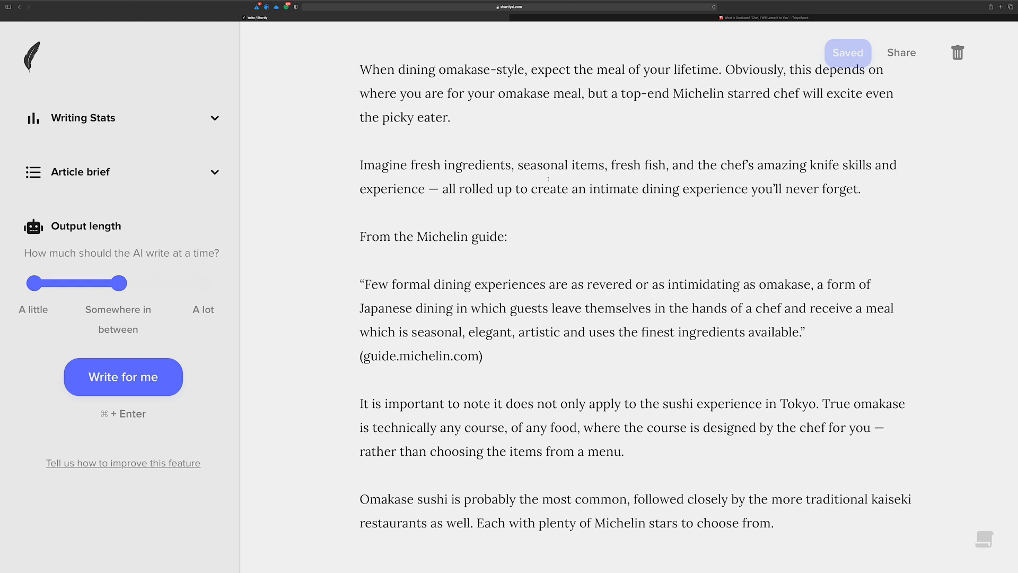
scroll(548, 179, down, 5)
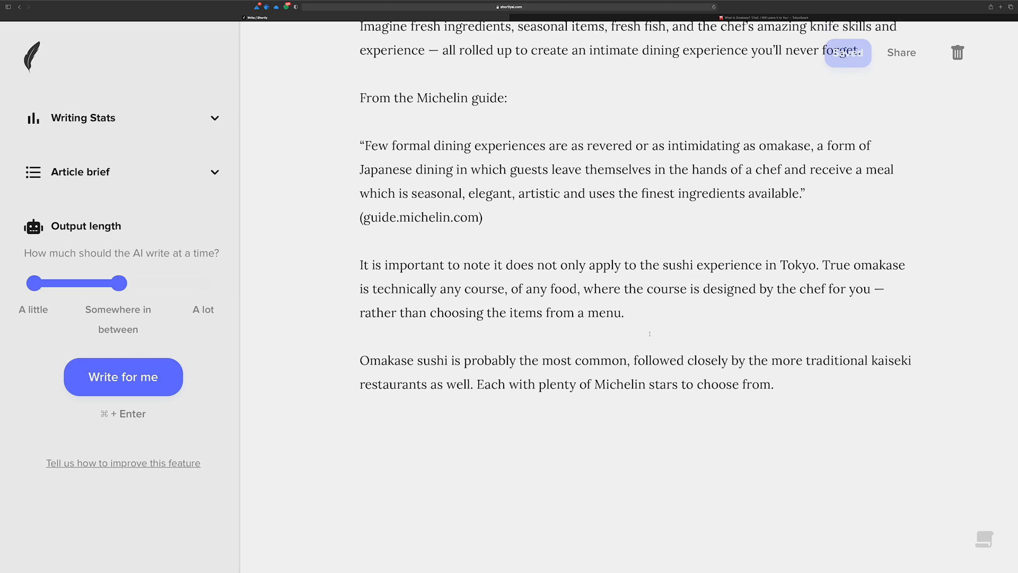
scroll(649, 334, up, 8)
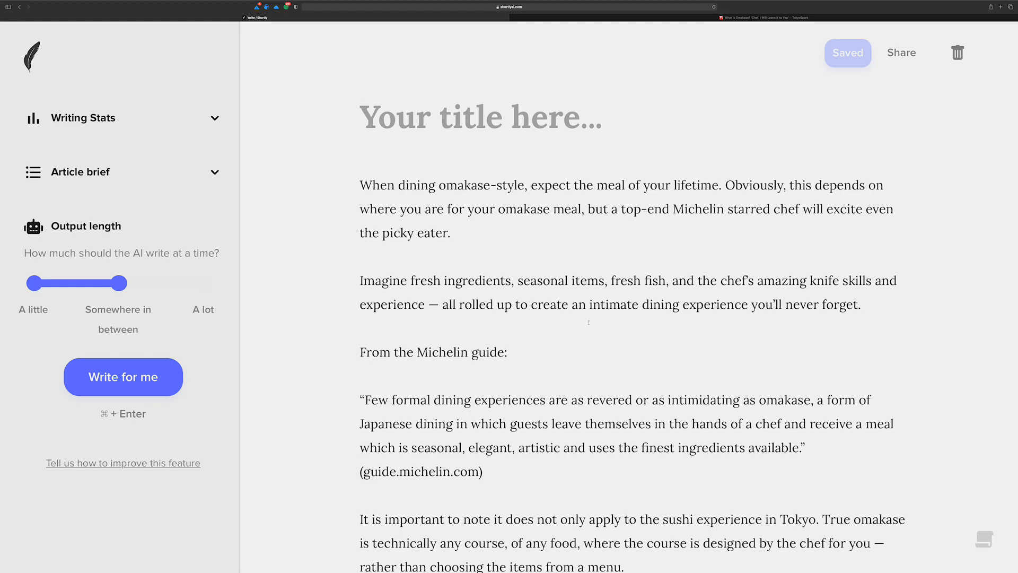
scroll(588, 322, down, 5)
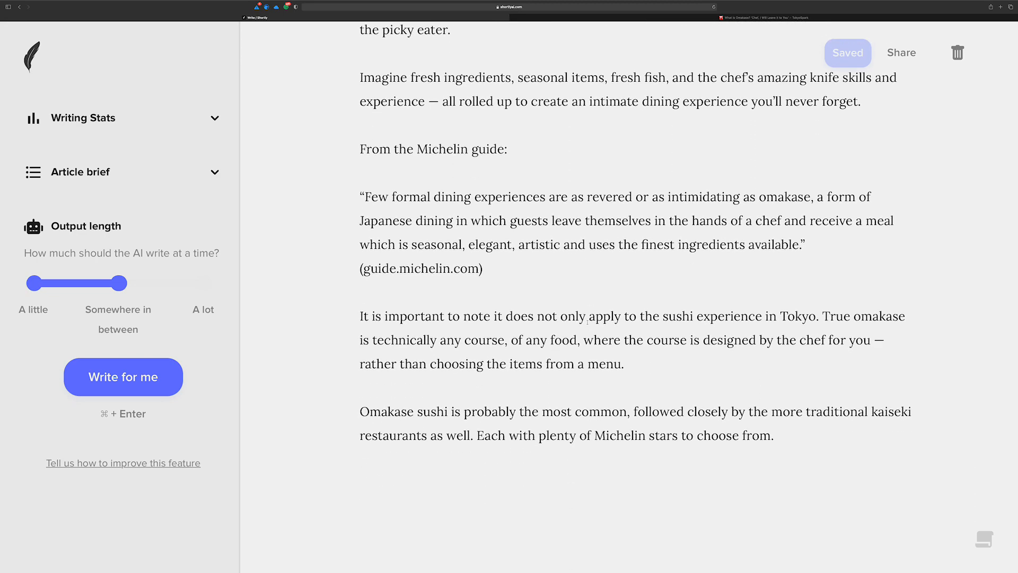
Add the line "Give me three bullets from the above" below the last paragraph and run it as an instruct command
scroll(587, 320, down, 2)
click(597, 405)
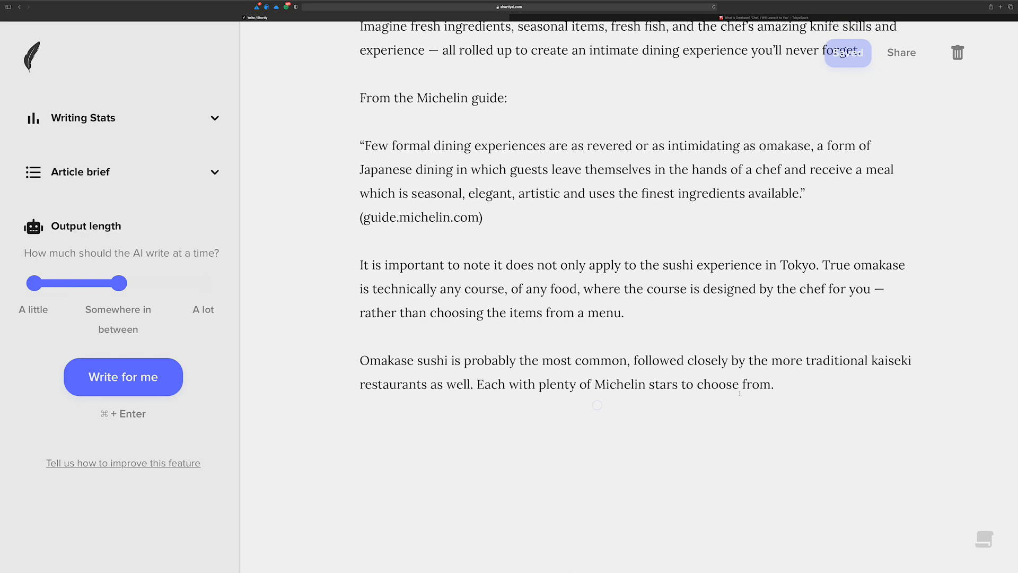
key(Return)
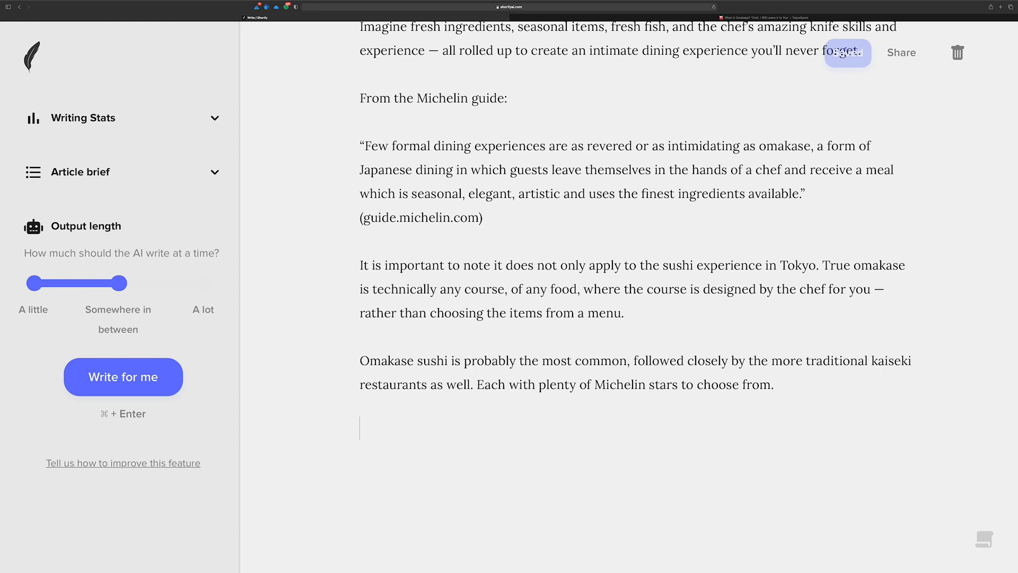
key(fn)
key(fn)
text(Give me)
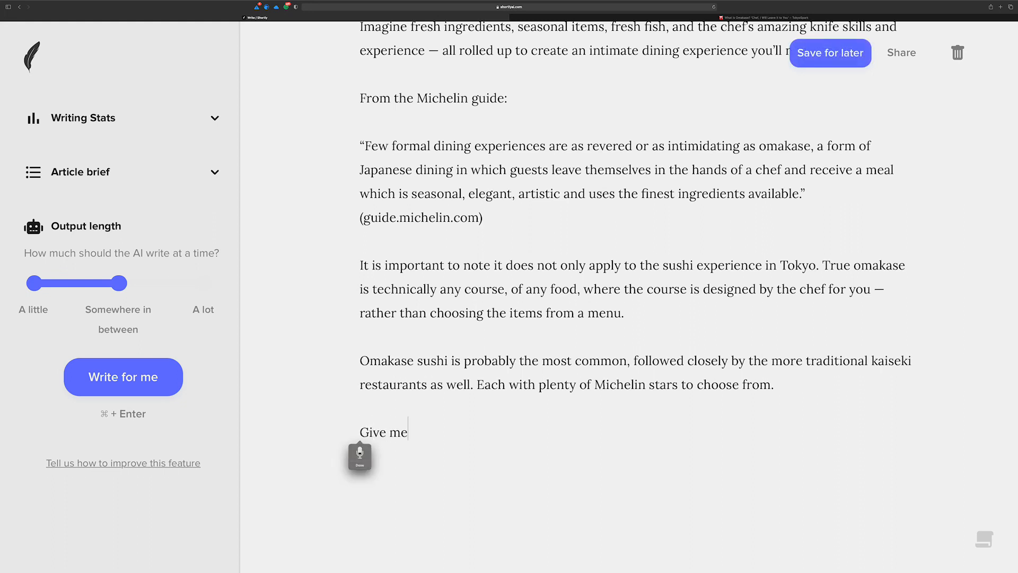
text( three bullets from the above)
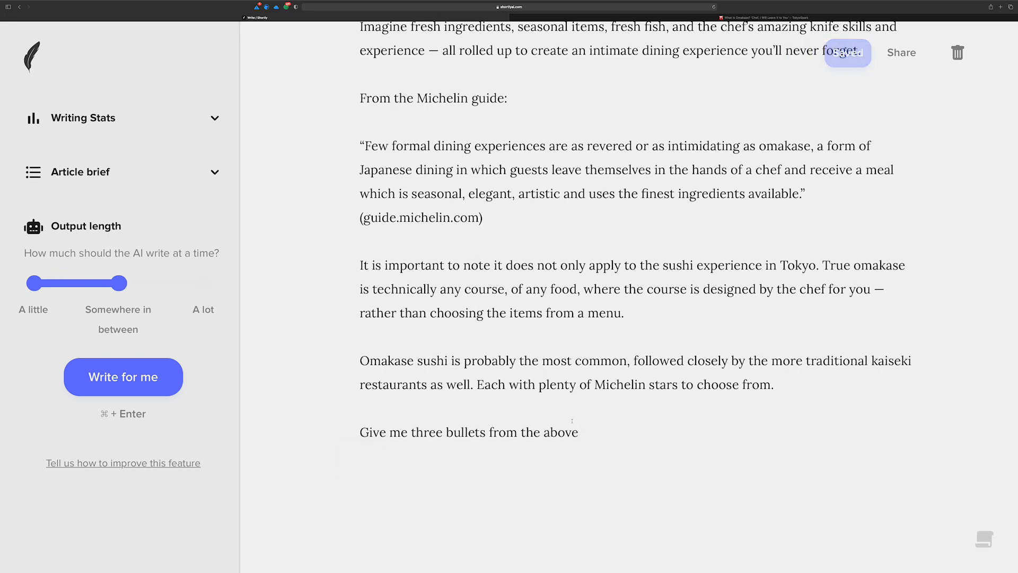
drag(579, 432, 344, 436)
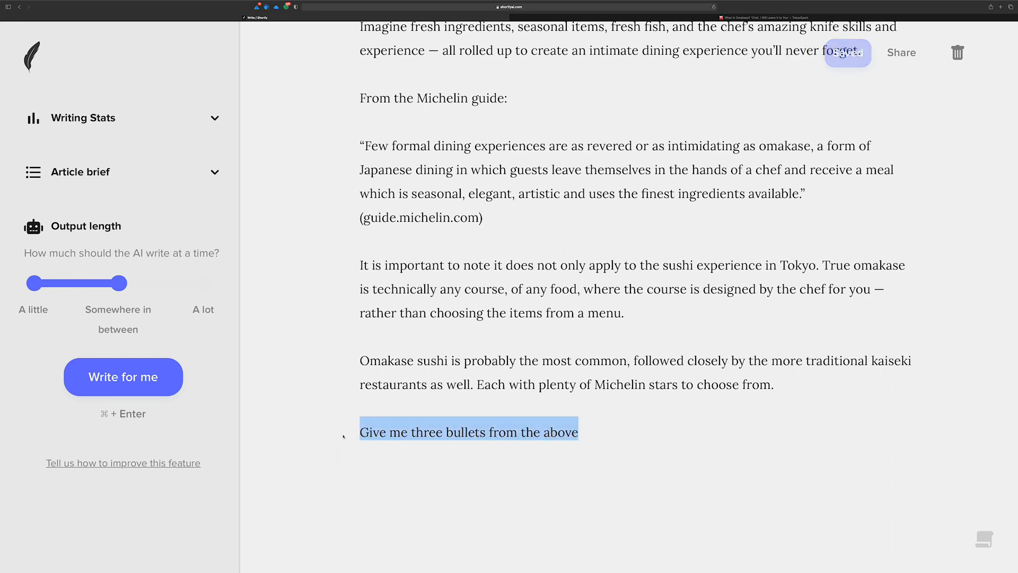
key(super+Return)
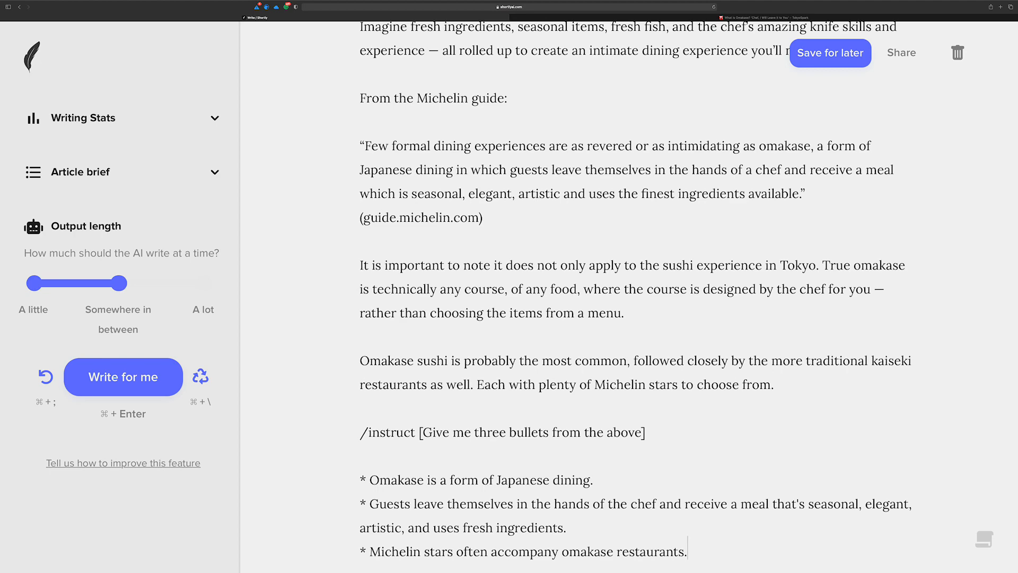
scroll(379, 440, down, 1)
scroll(384, 439, down, 3)
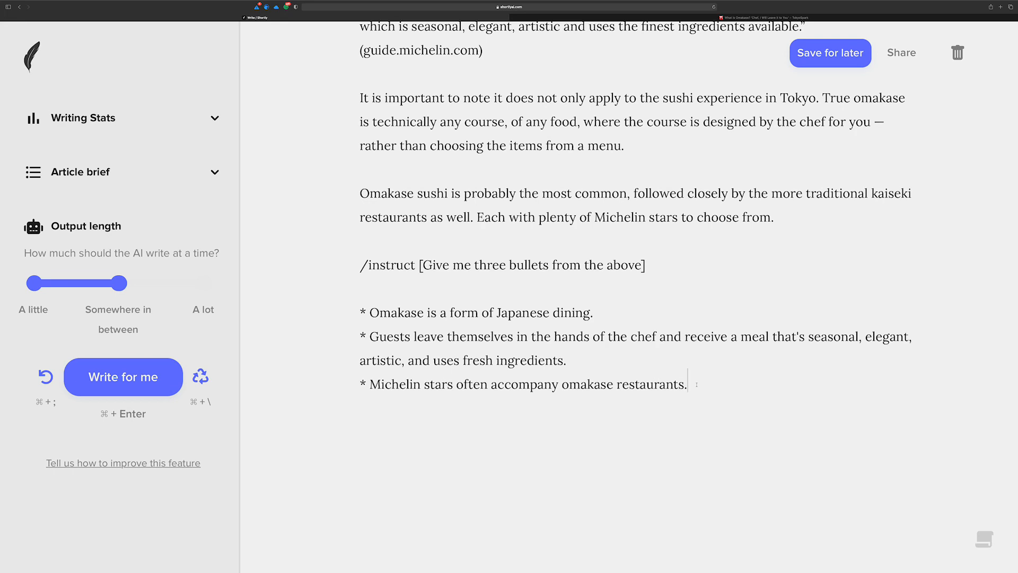
key(Return)
key(Return)
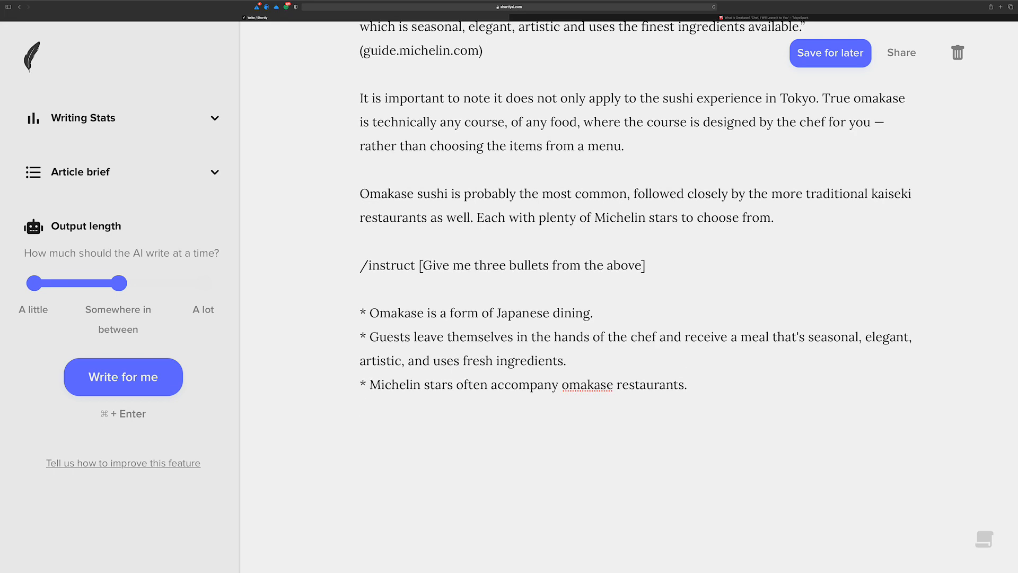
text(///)
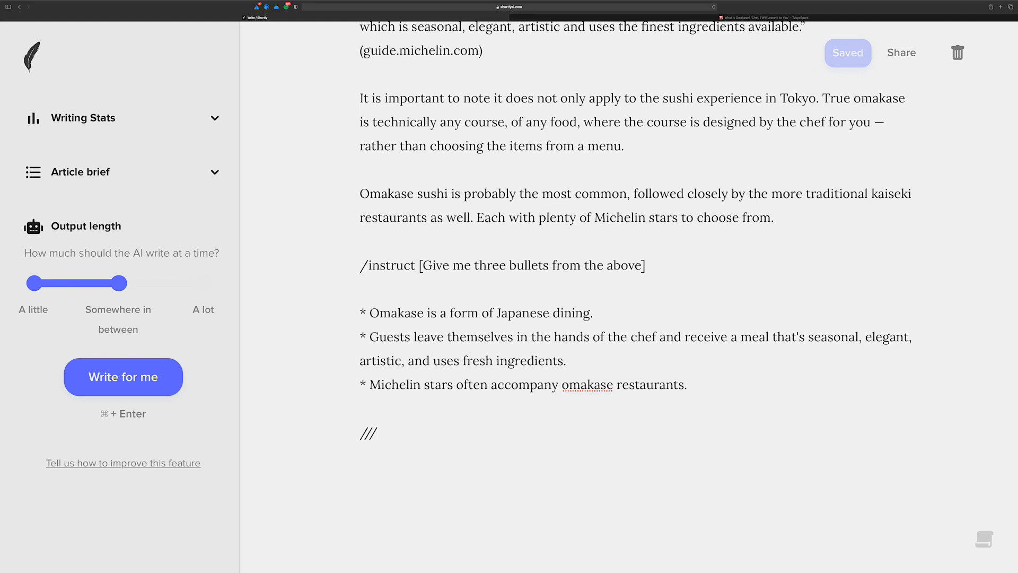
key(BackSpace)
key(BackSpace)
key(BackSpace)
key(BackSpace)
Insert a "///" separator on the blank line between the three-bullets instruction and the generated bullets
click(405, 291)
text(///)
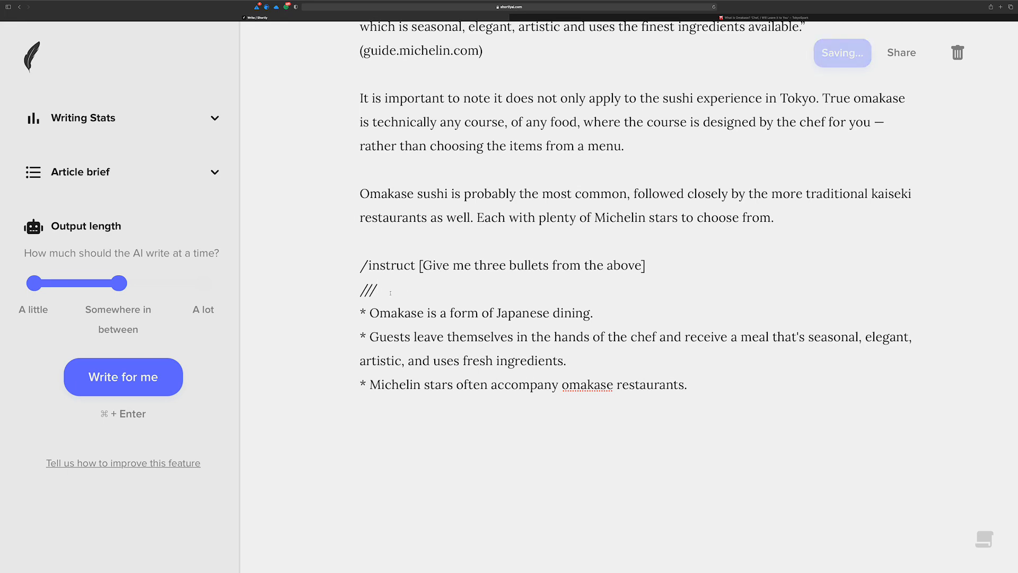
drag(377, 290, 354, 87)
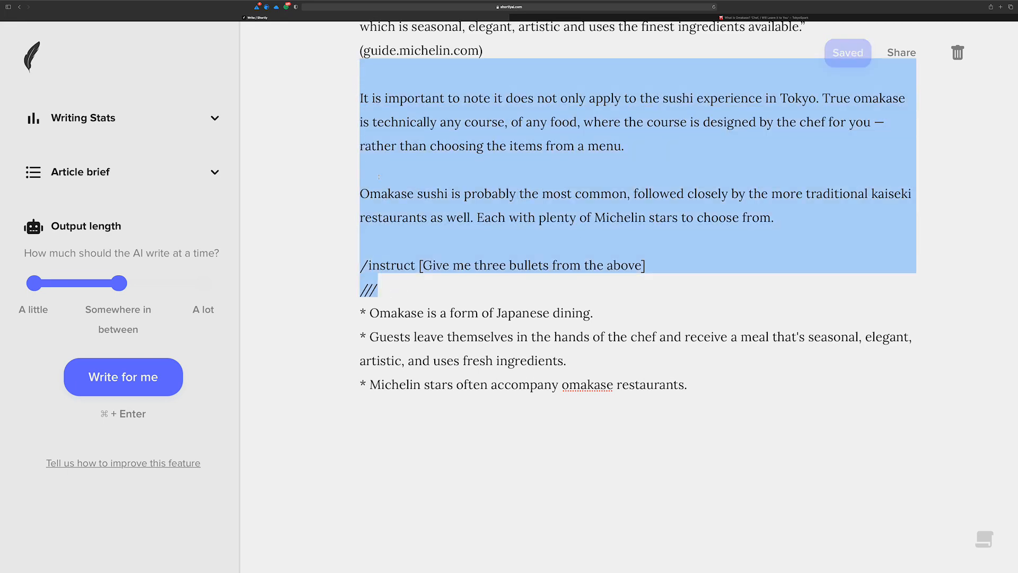
Add the line "Write an interesting story using the bullets above" below the bullets and run it as an instruct command
click(419, 415)
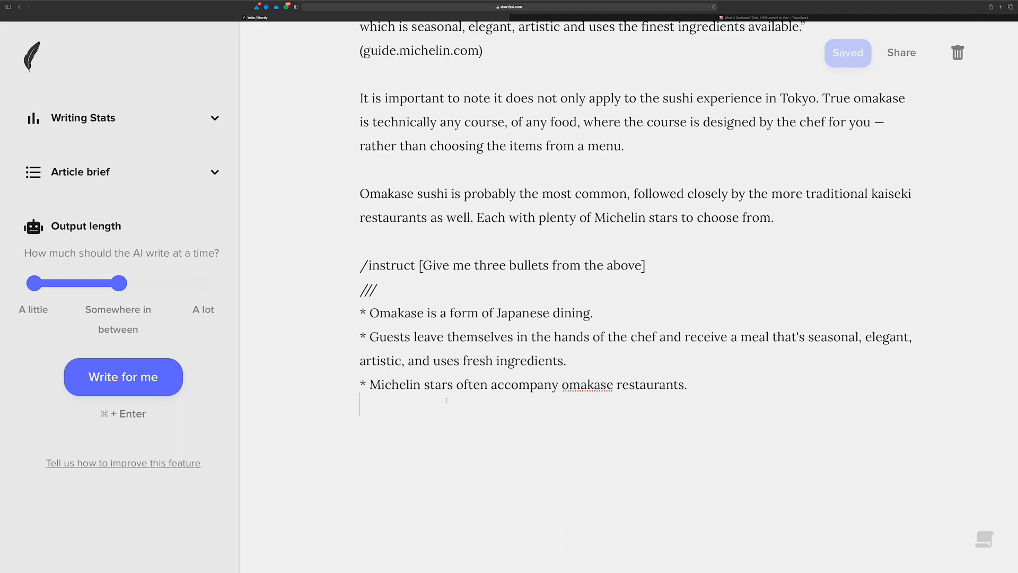
key(Return)
key(ctrl)
key(ctrl)
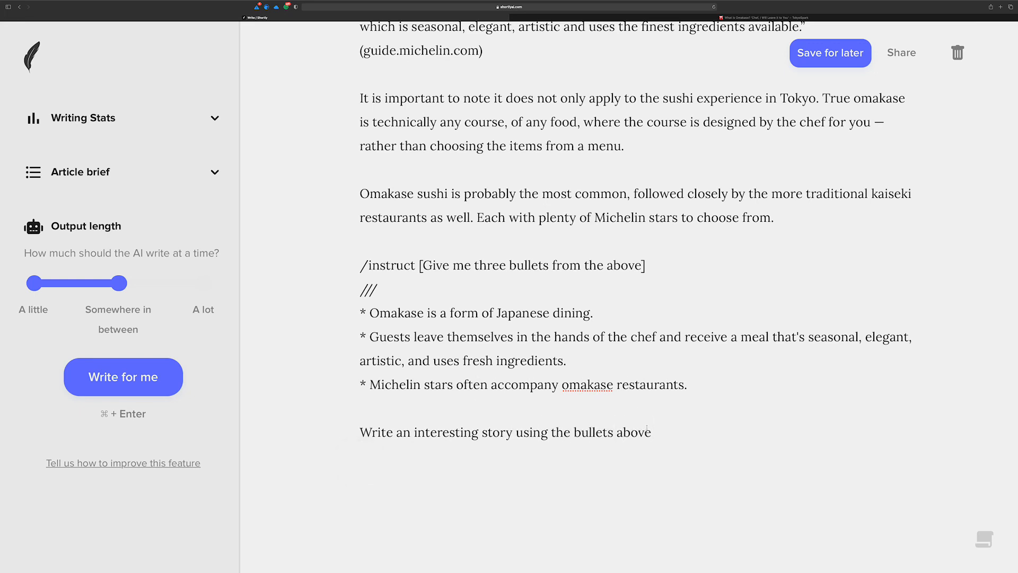
drag(651, 432, 358, 434)
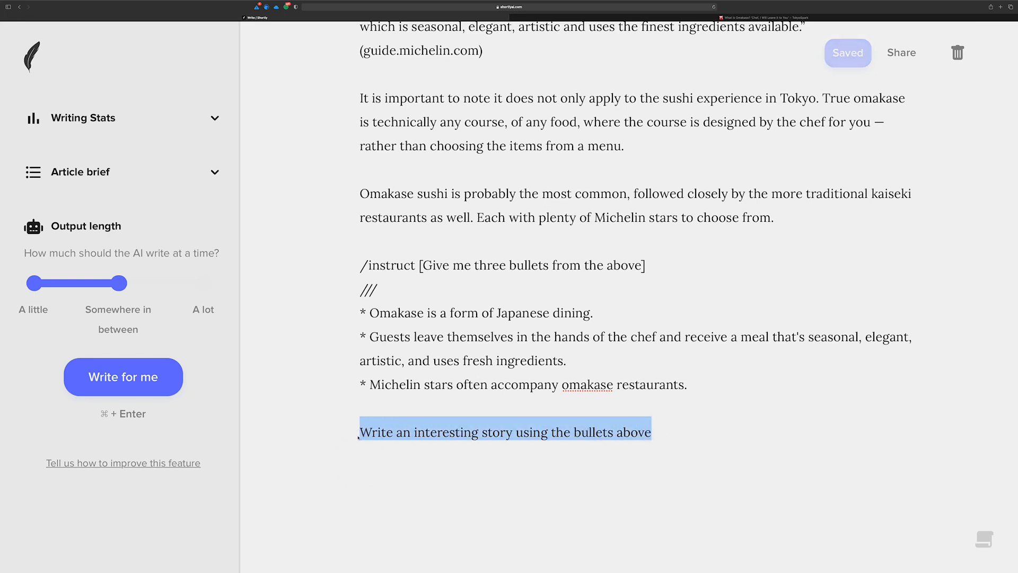
key(super+i)
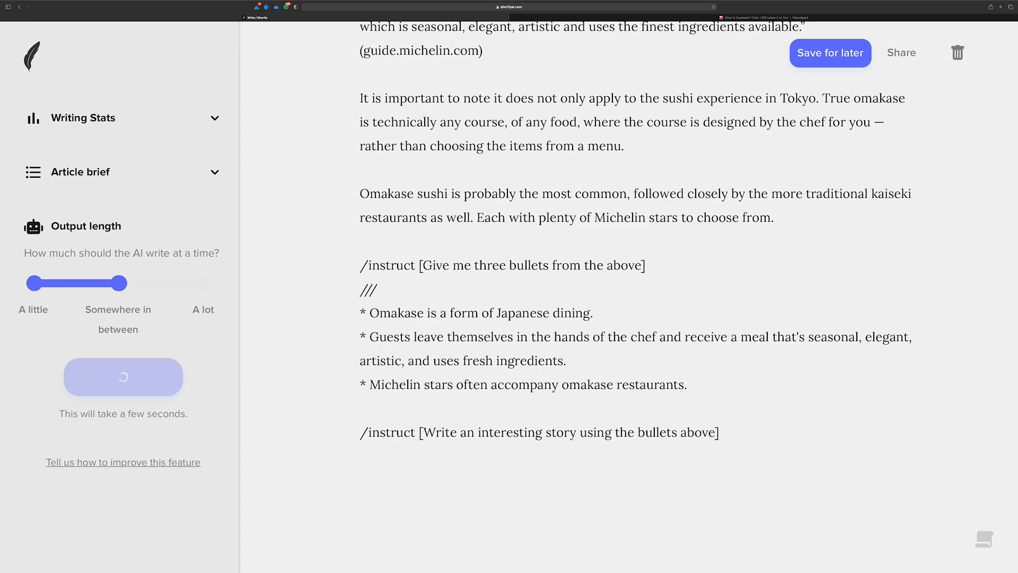
scroll(419, 408, down, 2)
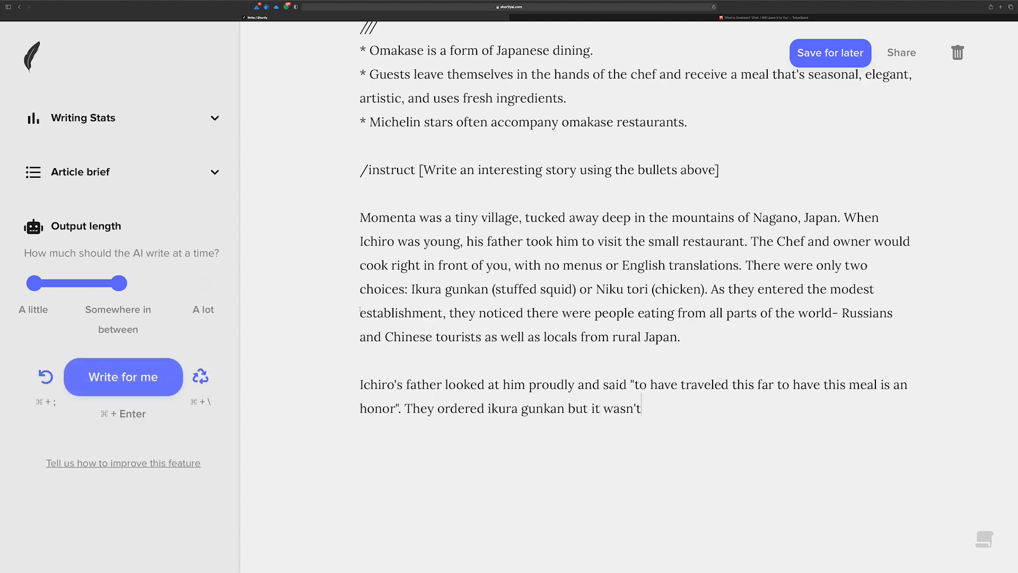
scroll(344, 305, down, 1)
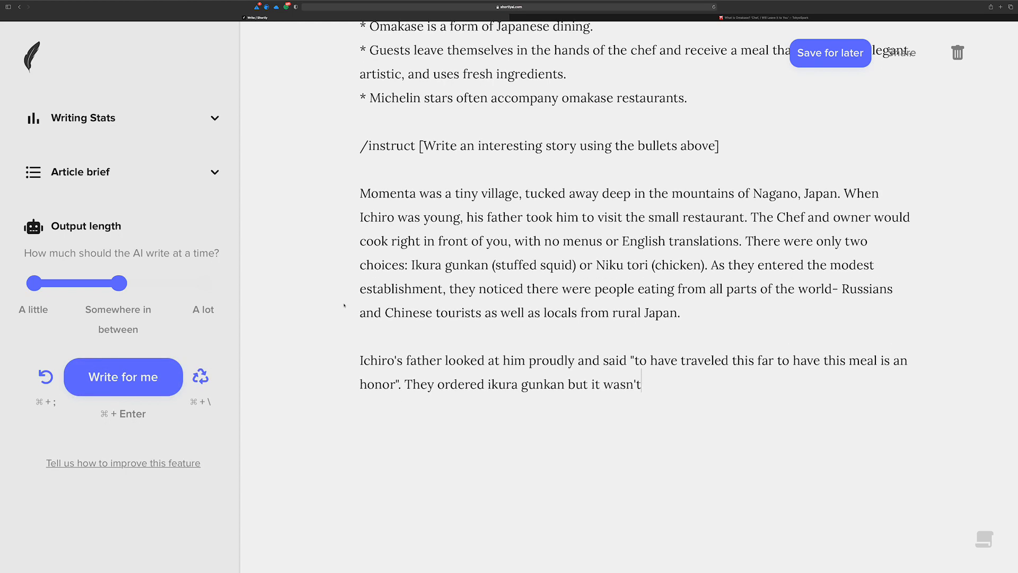